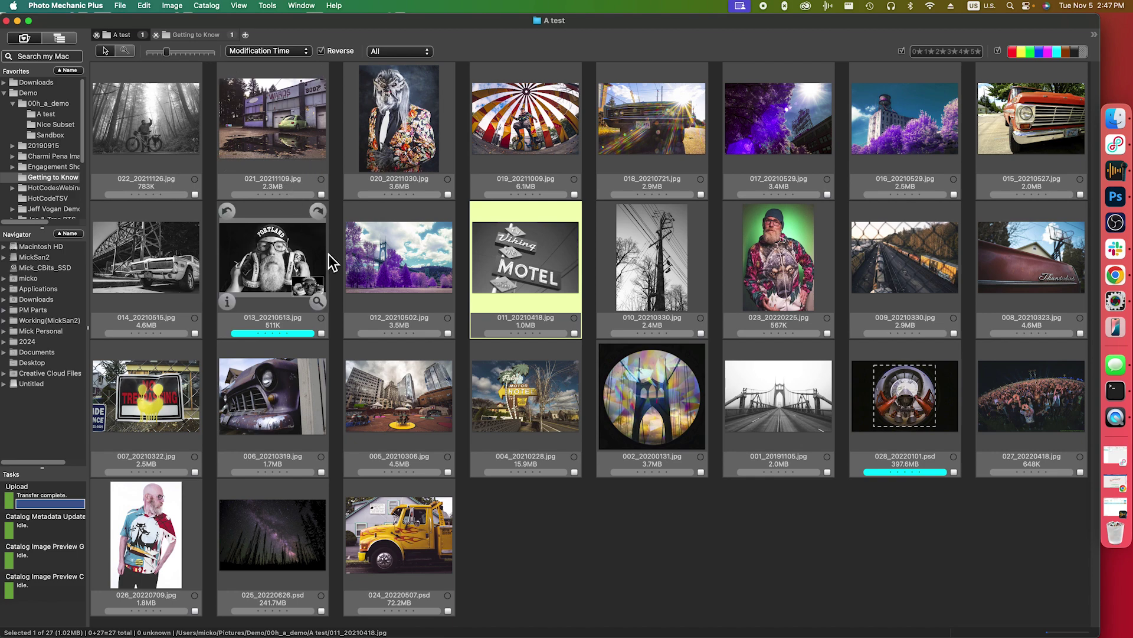
Step: Paste the shoot-date caption into the template and apply it to all 27 'A test' photos
click(297, 266)
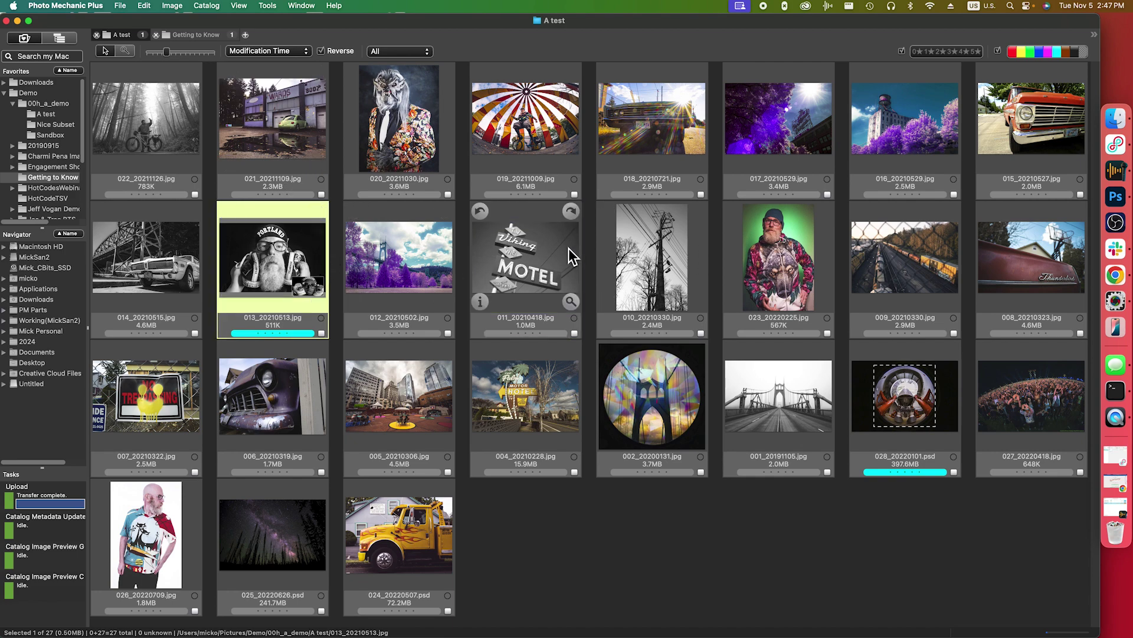
key(super+a)
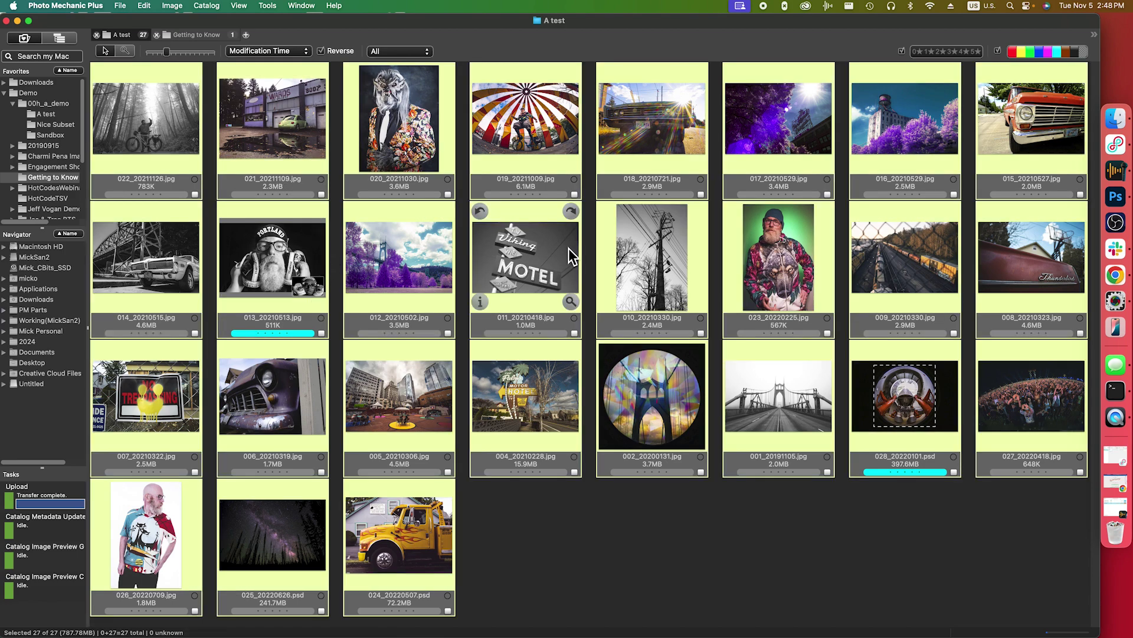
key(super+shift+i)
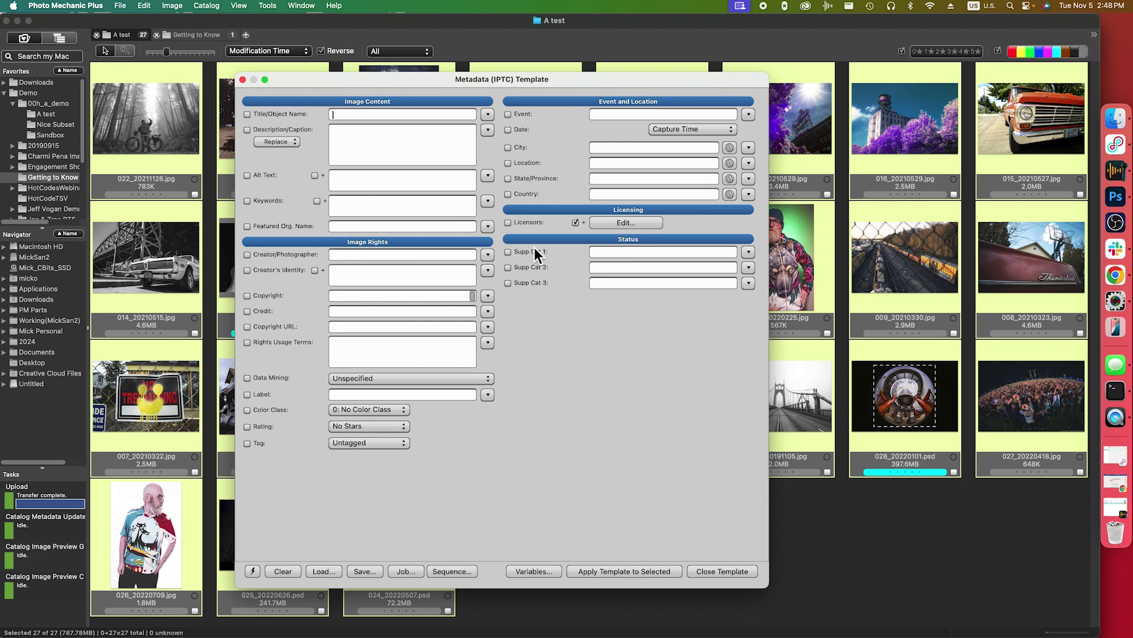
click(413, 156)
text(This image was shot on {day} {month}, {year4}. This is the global IPTC template.)
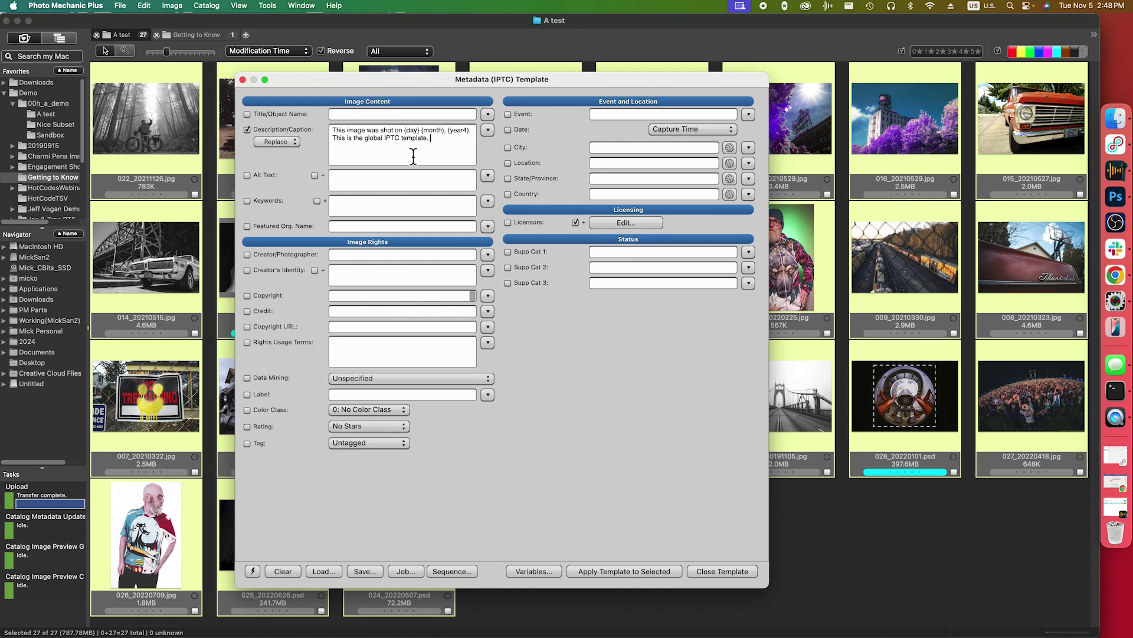
click(651, 572)
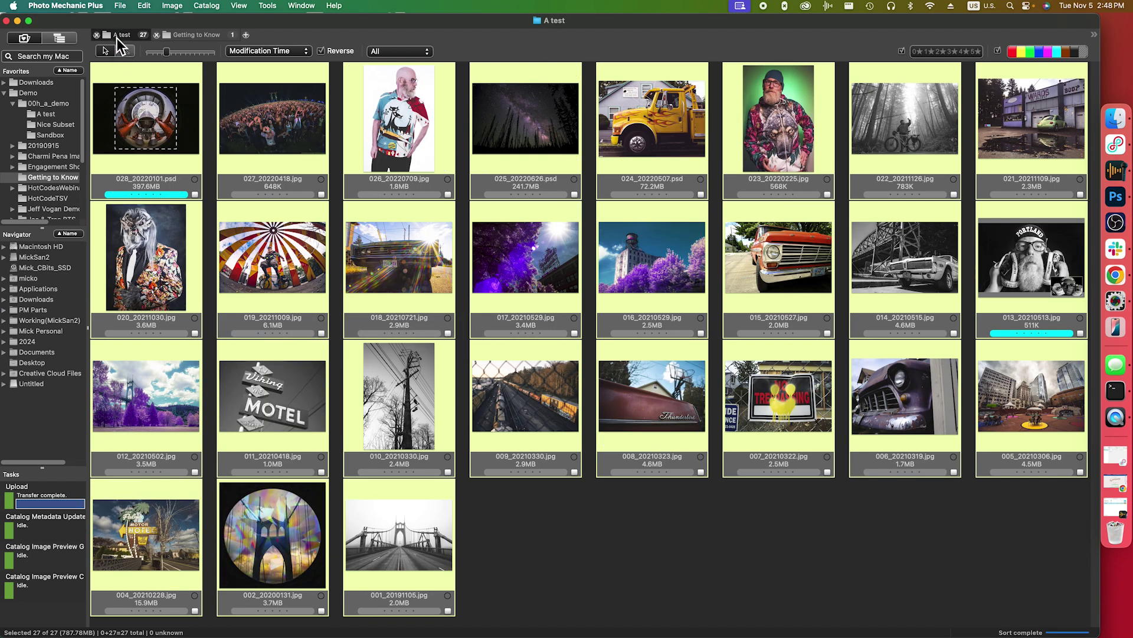
Step: Select all 32 'Getting to Know' photos and open their template showing the global caption
click(275, 257)
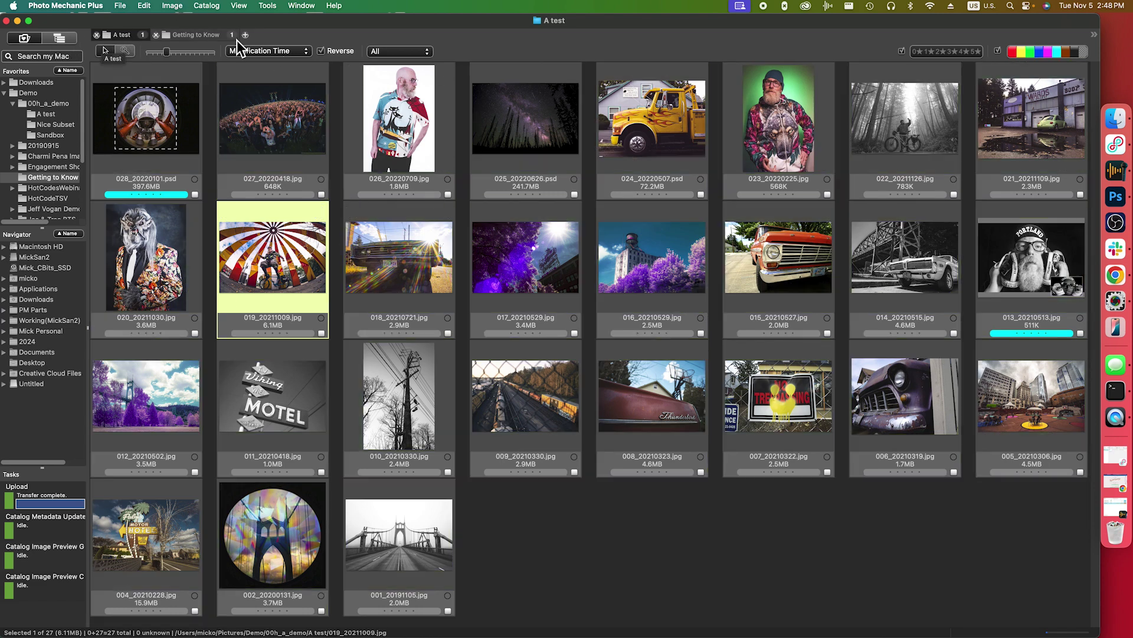
click(212, 37)
click(522, 290)
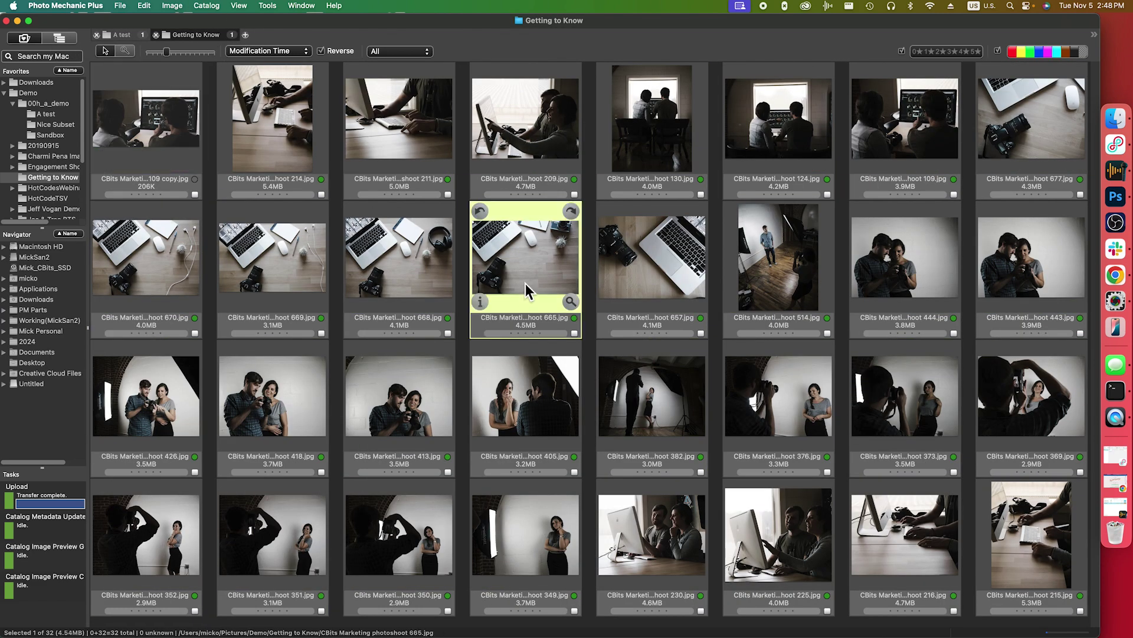
key(super+a)
key(super+i)
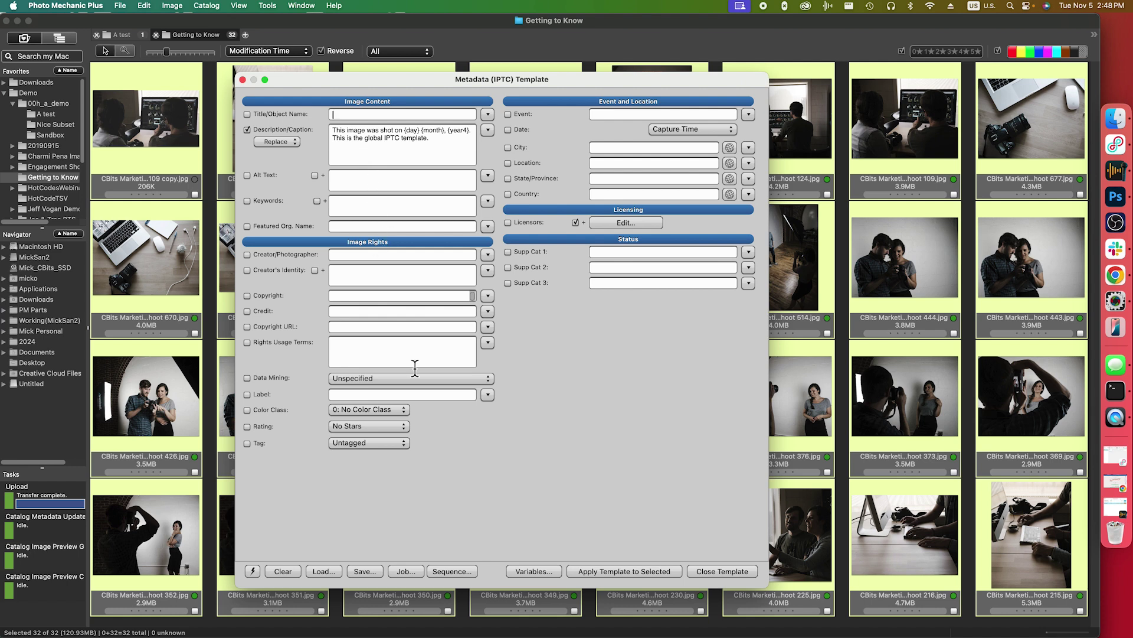
Step: Turn on Apply Metadata Template in the Copy Photos settings and review the global-caption template
key(super+w)
click(636, 435)
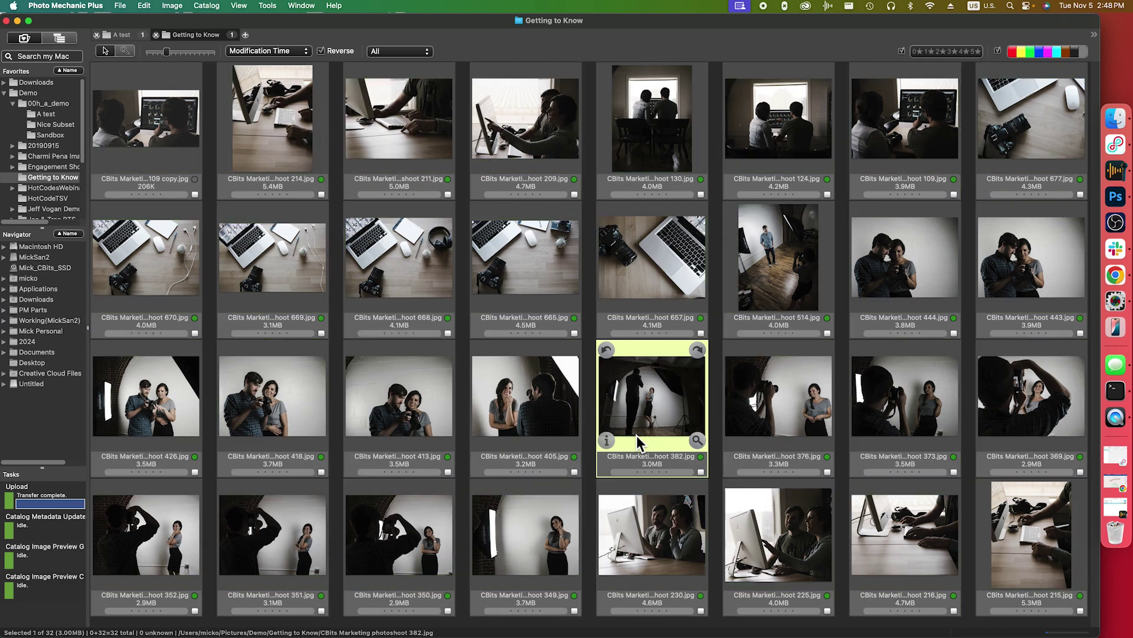
key(super+y)
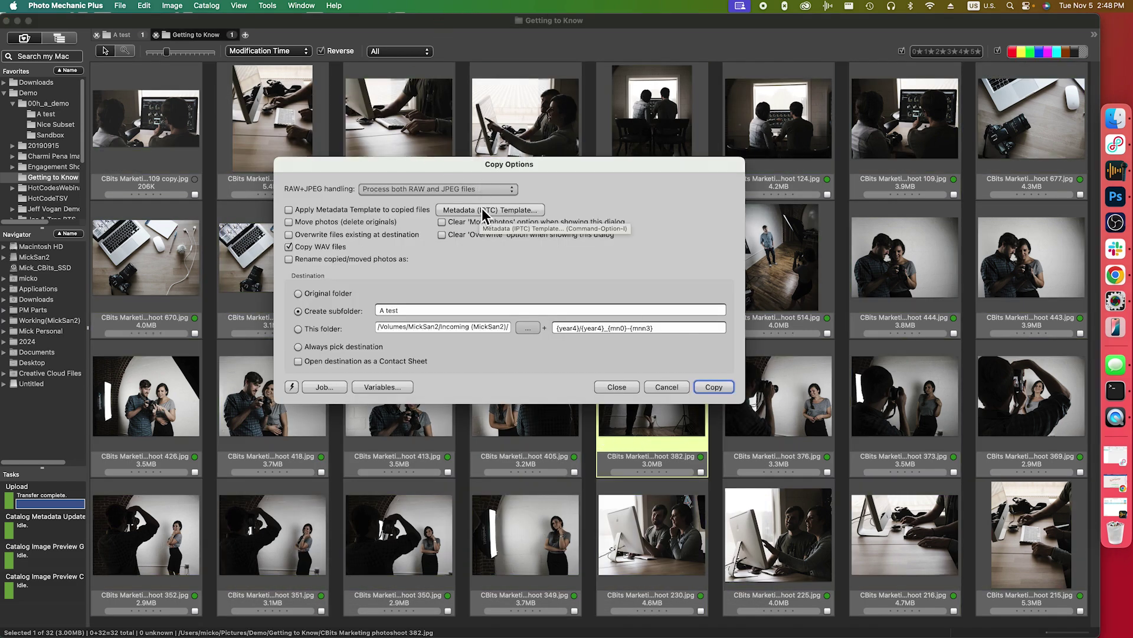
click(409, 207)
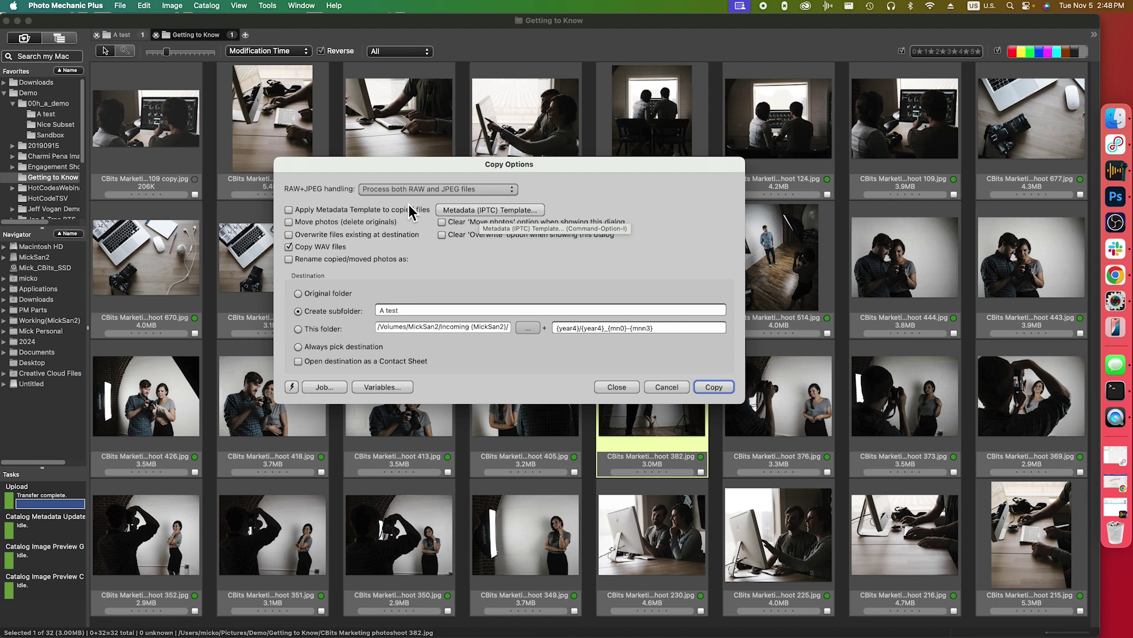
click(463, 213)
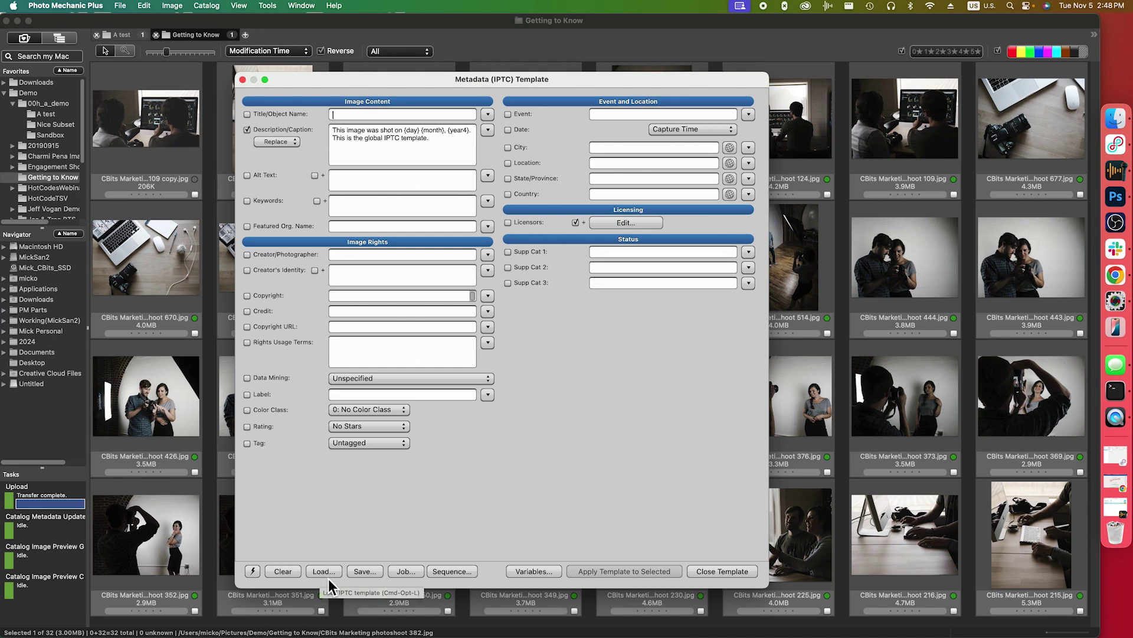
click(725, 571)
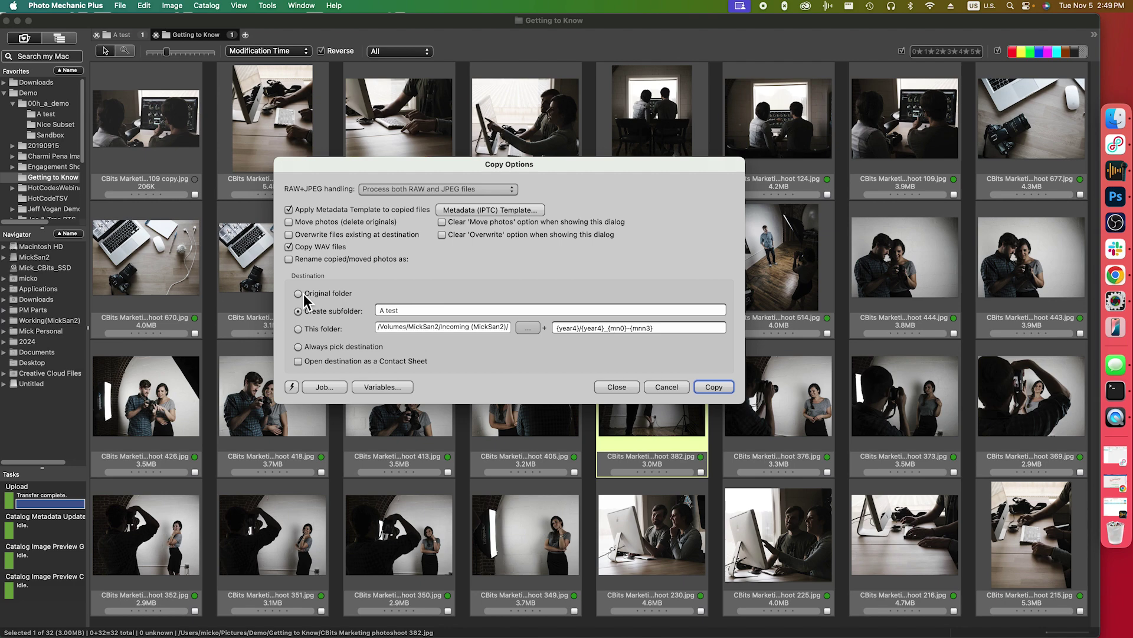
Step: Set ingest to use the Untitled disk and the global template, then review that template
click(722, 389)
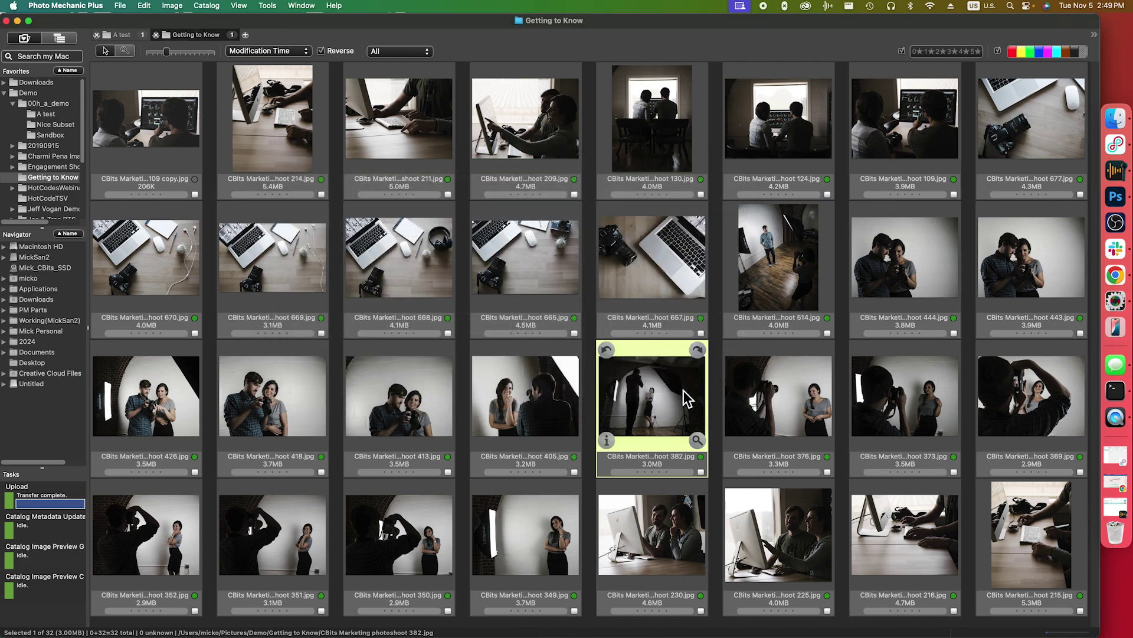
key(super+g)
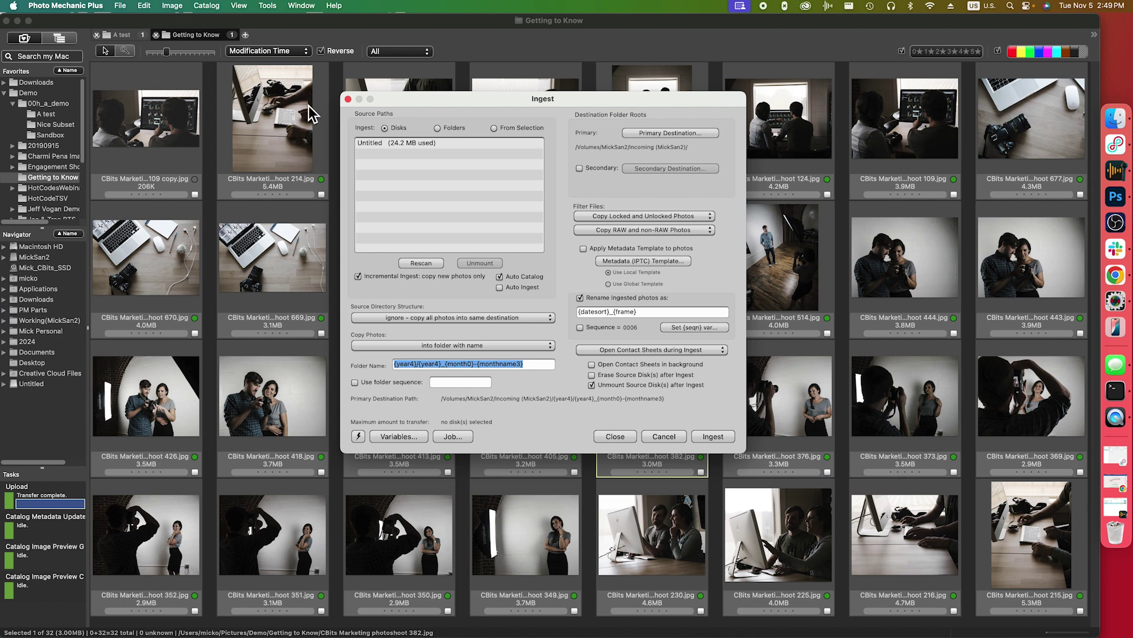
click(405, 145)
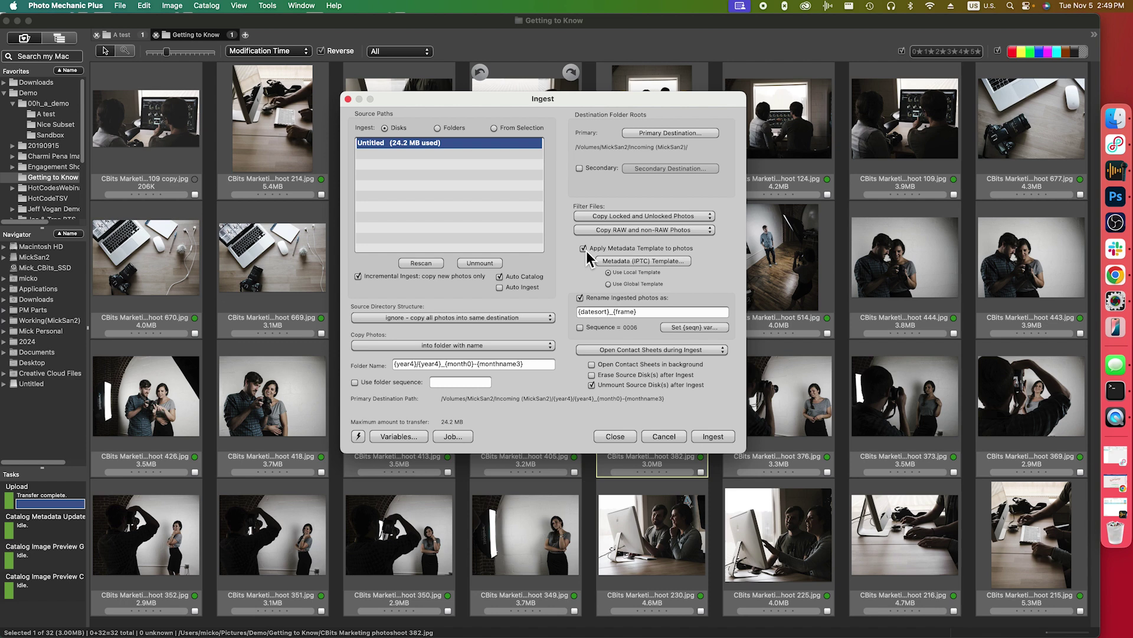
click(640, 285)
click(639, 261)
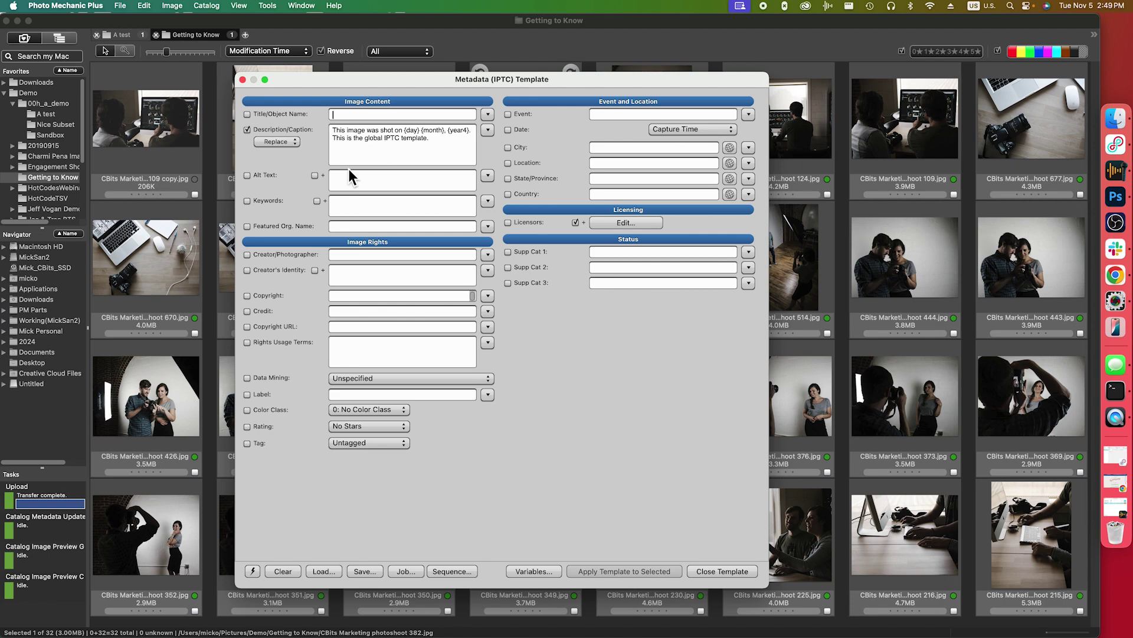
click(243, 80)
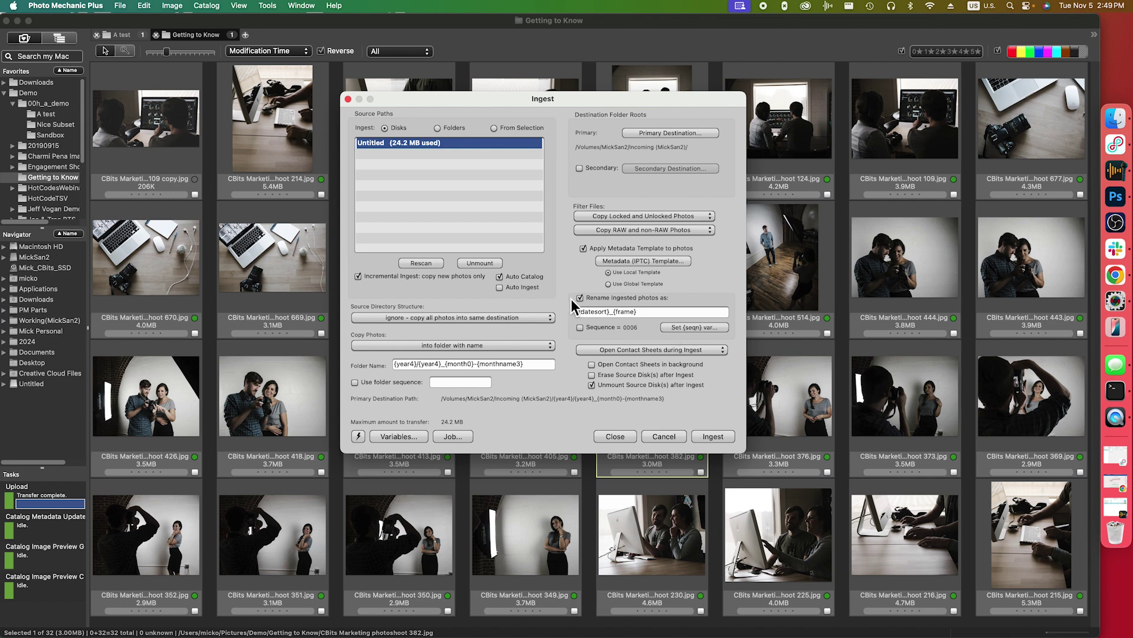
Step: View the local and global ingest templates in turn, then switch ingest to Use Local Template
click(656, 263)
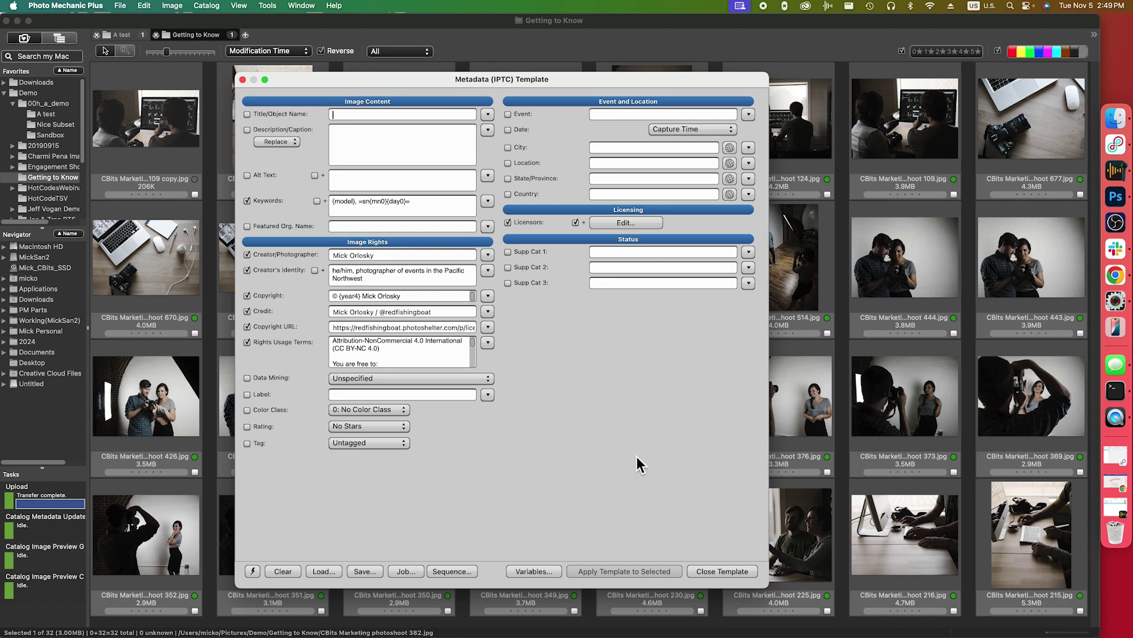
click(742, 576)
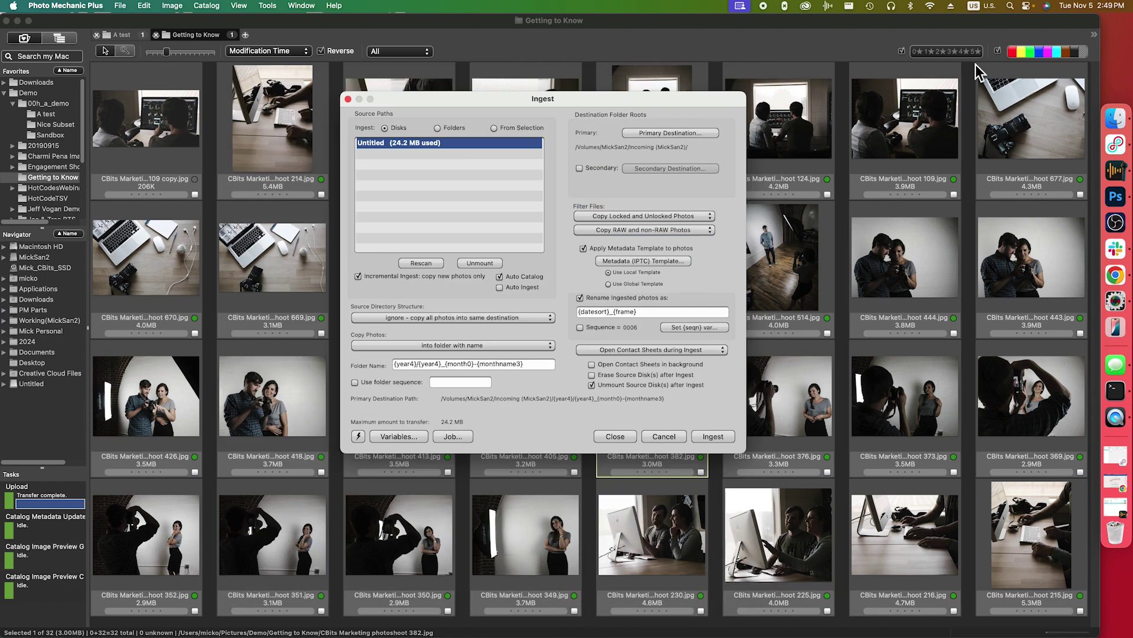
click(646, 263)
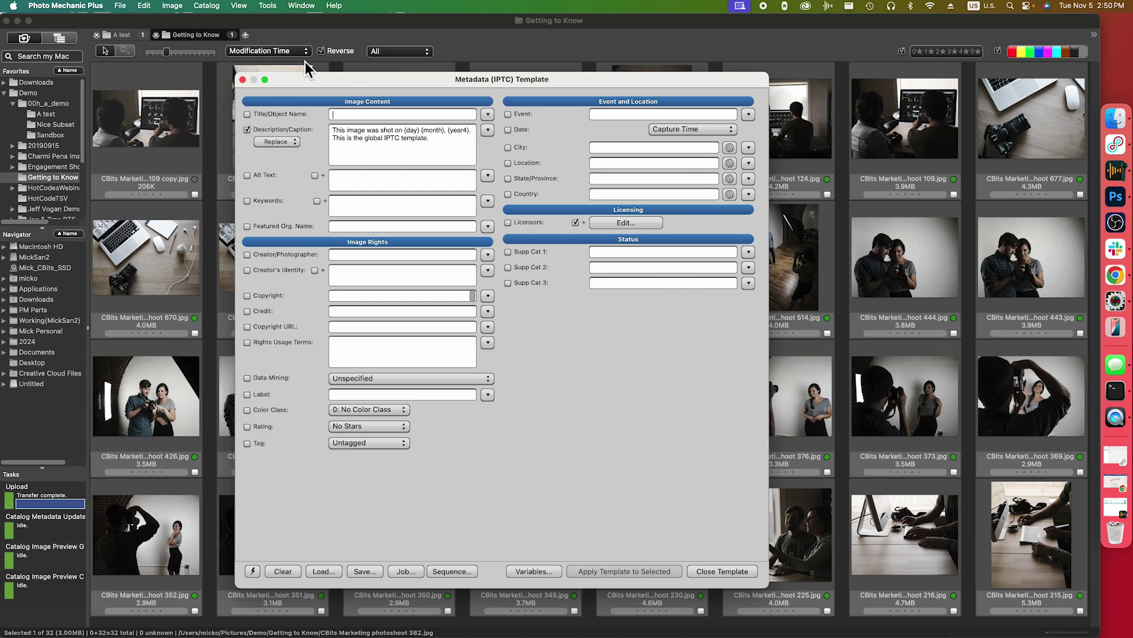
click(242, 80)
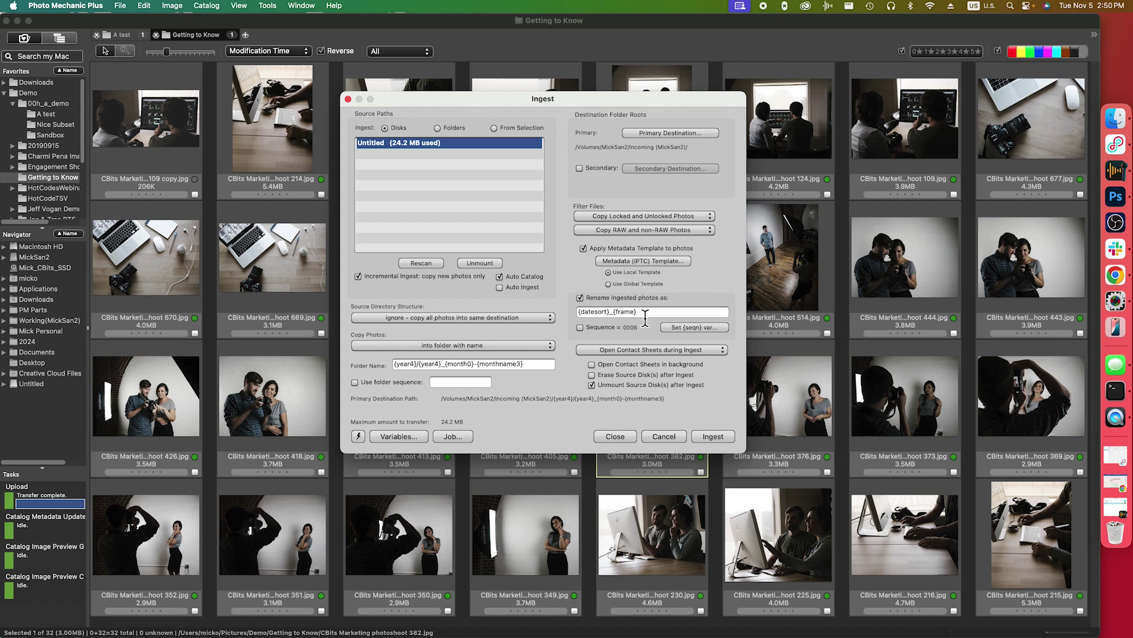
click(618, 273)
Step: Cancel the ingest and open File Uploader for all 32 selected photos
click(678, 435)
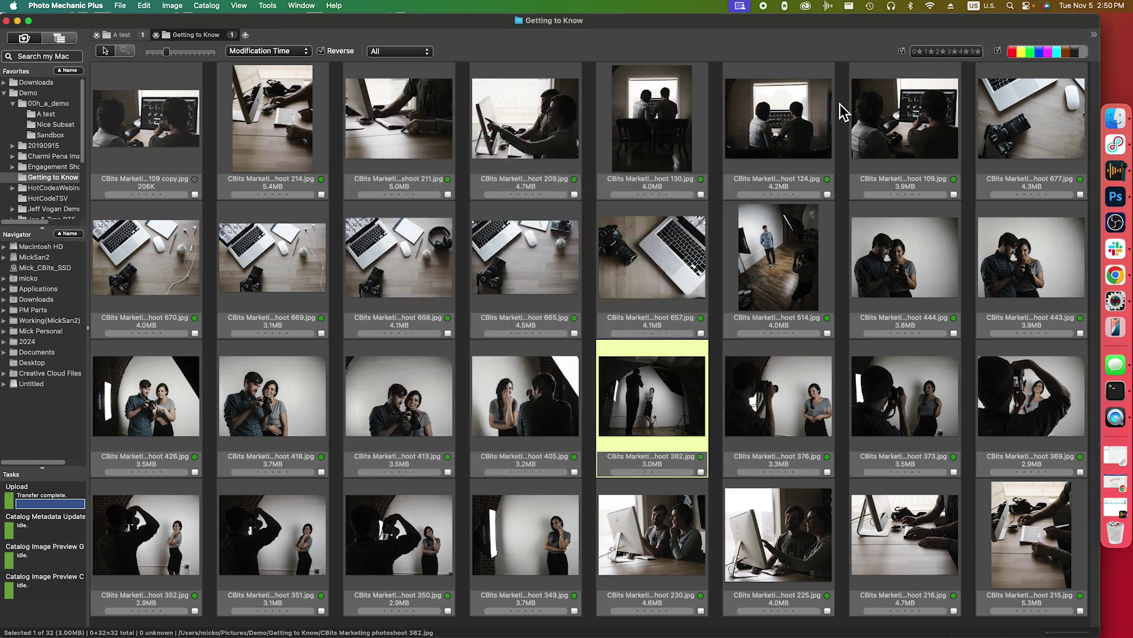
key(super+a)
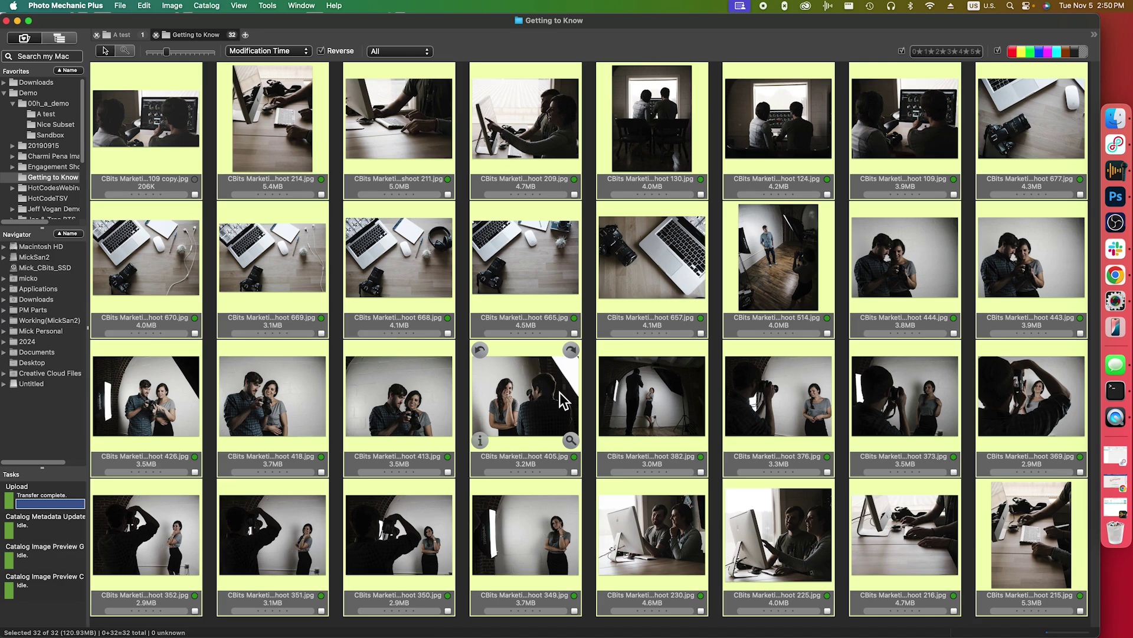
key(super+u)
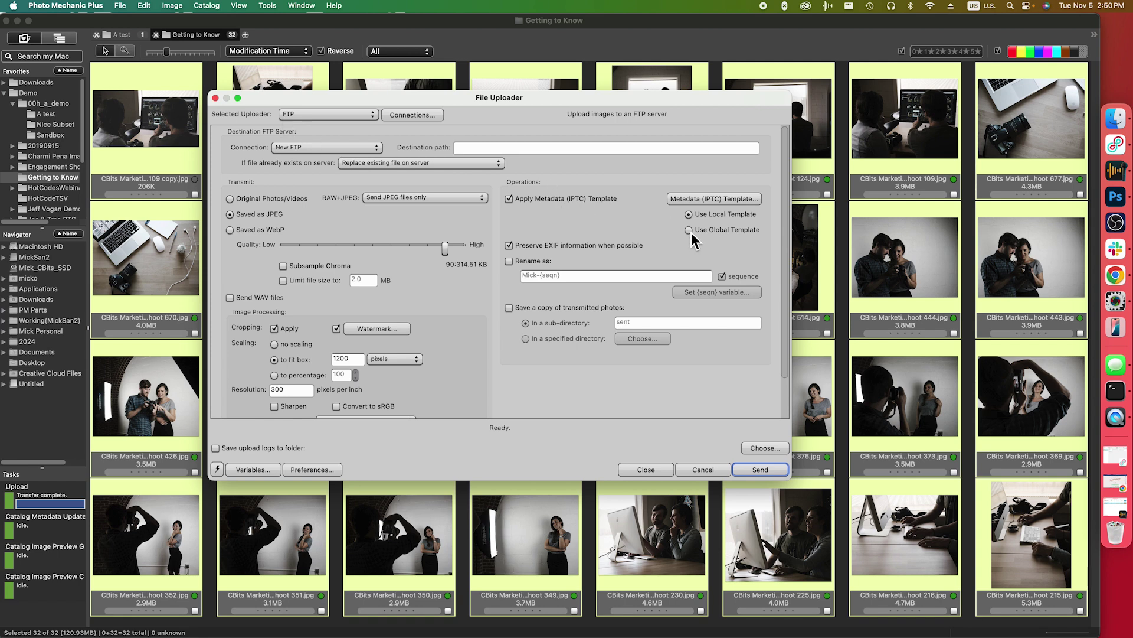
Step: Review the FTP upload's global and local caption templates, then select the New FTP connection
click(695, 200)
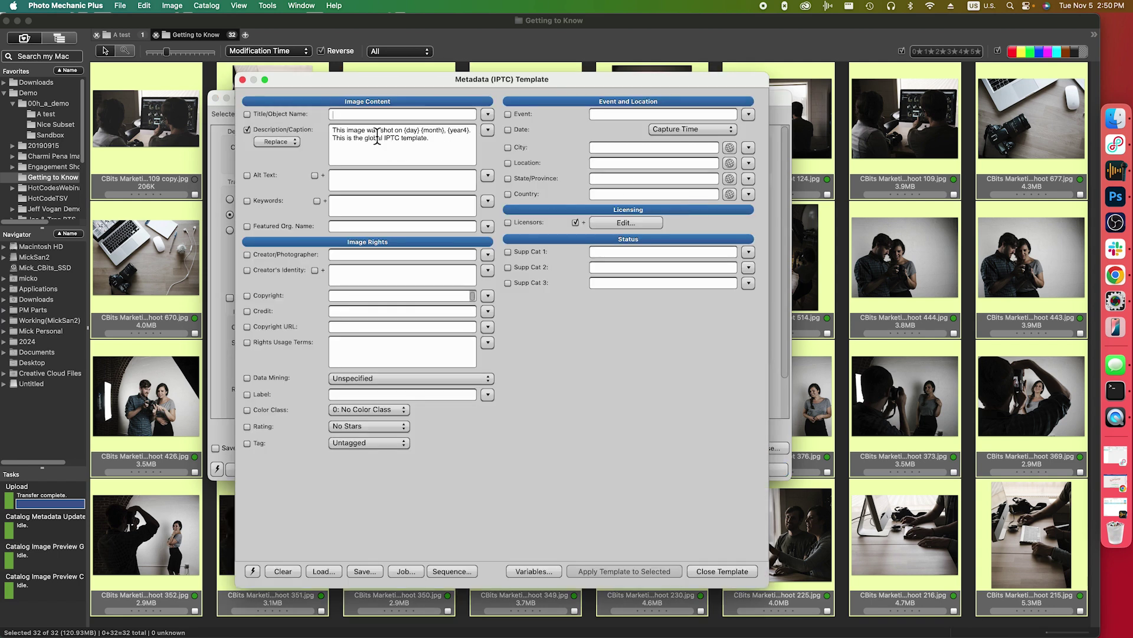
click(242, 81)
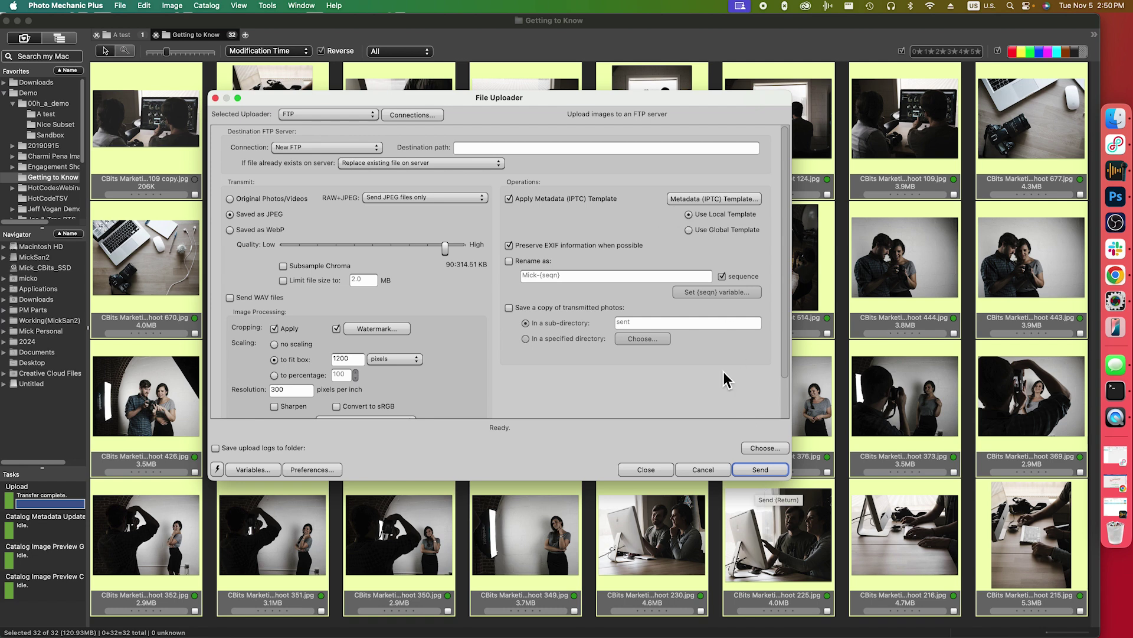
click(706, 197)
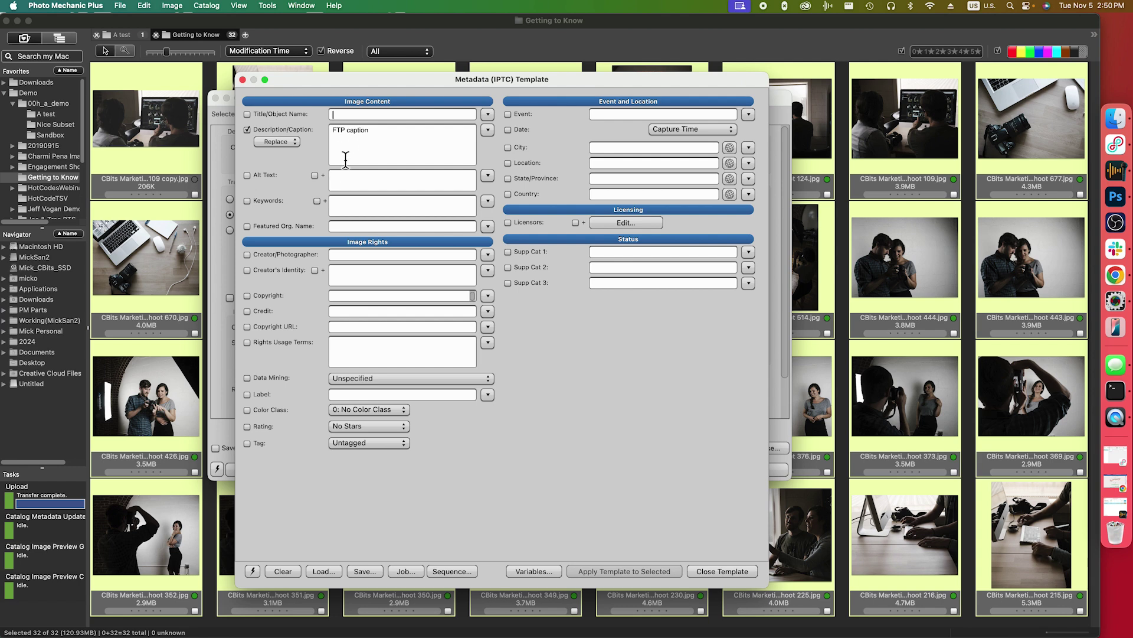
click(241, 80)
click(302, 145)
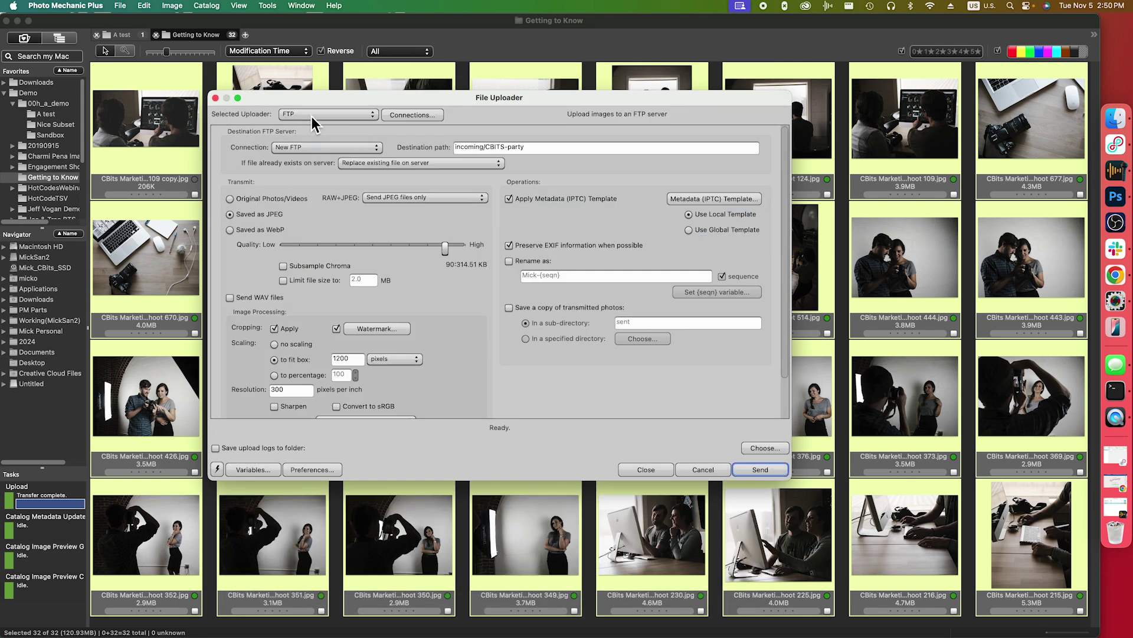
click(311, 116)
Step: Switch the uploader to Flickr, review its local Flickr caption, then open the global template
click(307, 137)
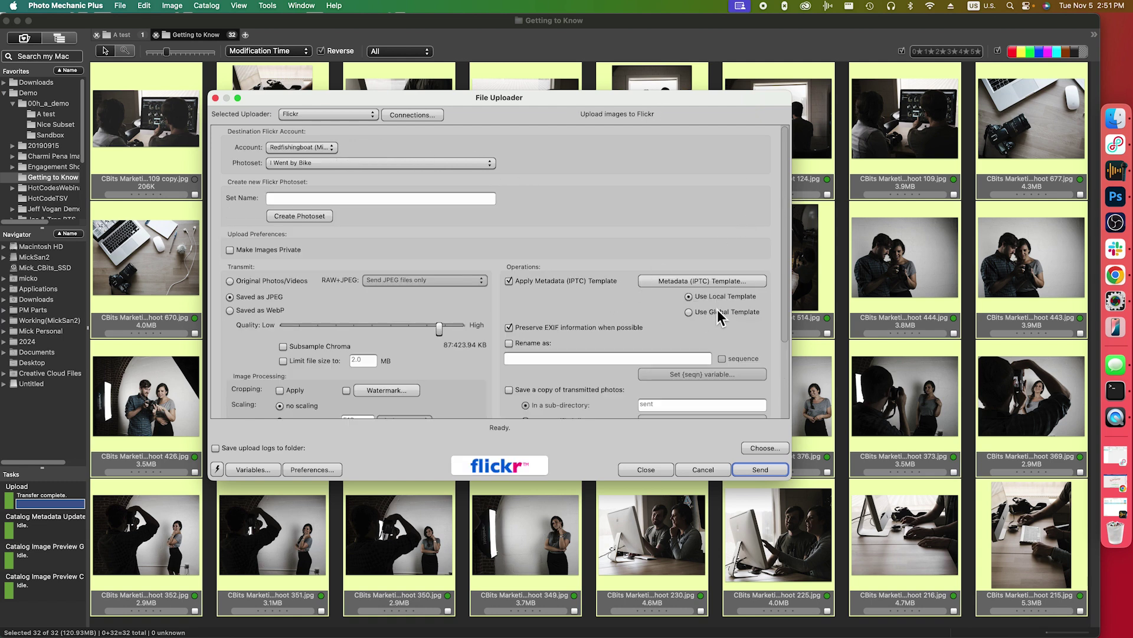
click(718, 281)
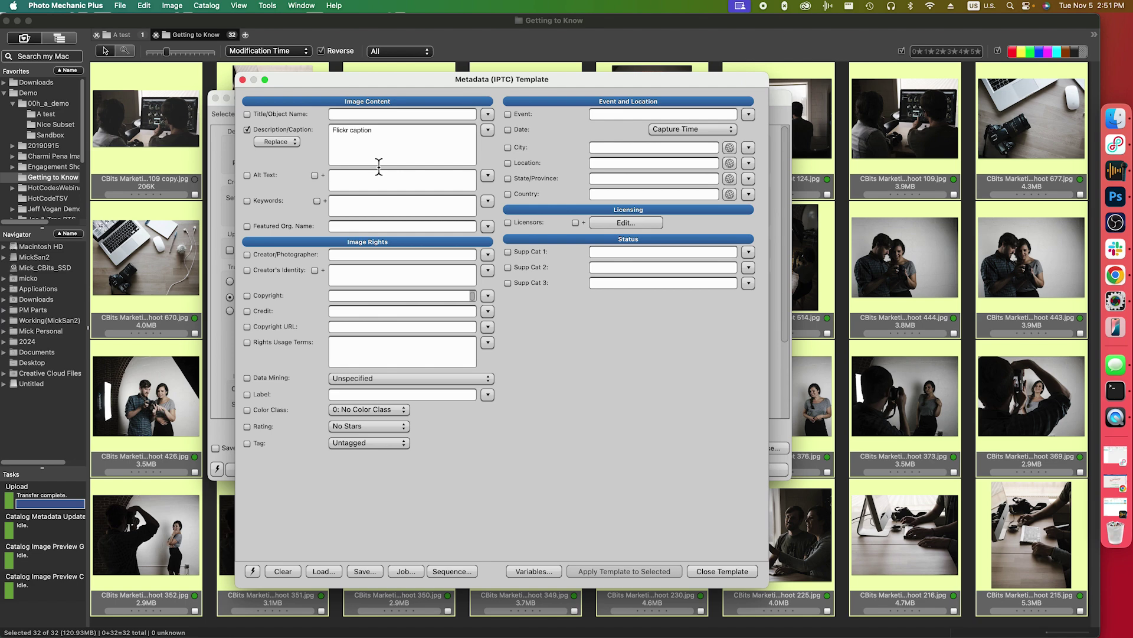
click(723, 571)
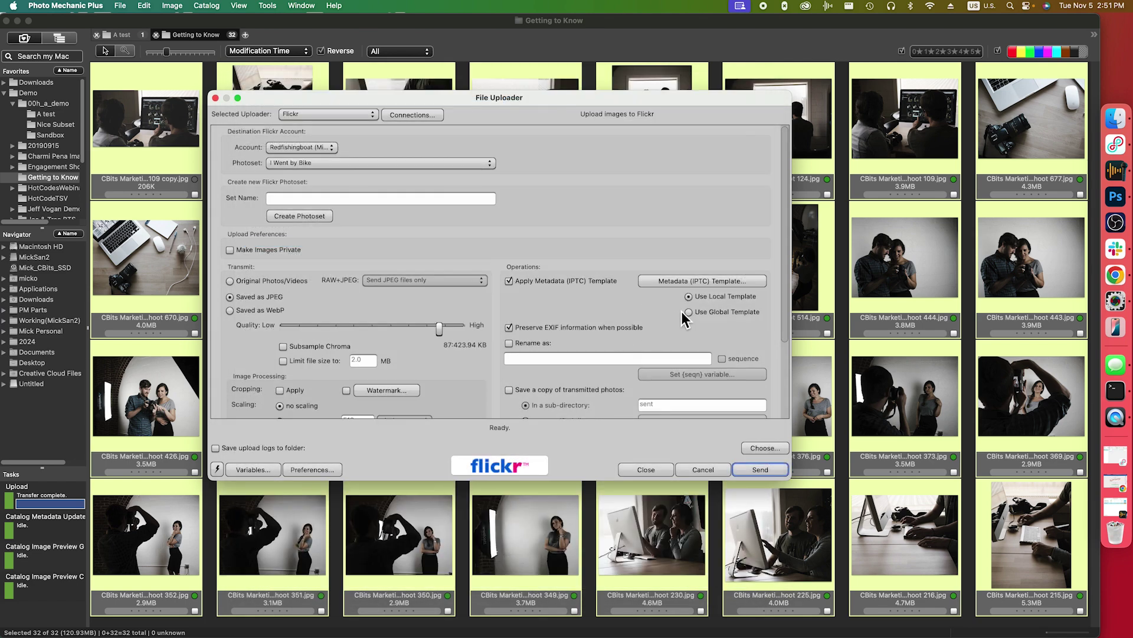
click(694, 281)
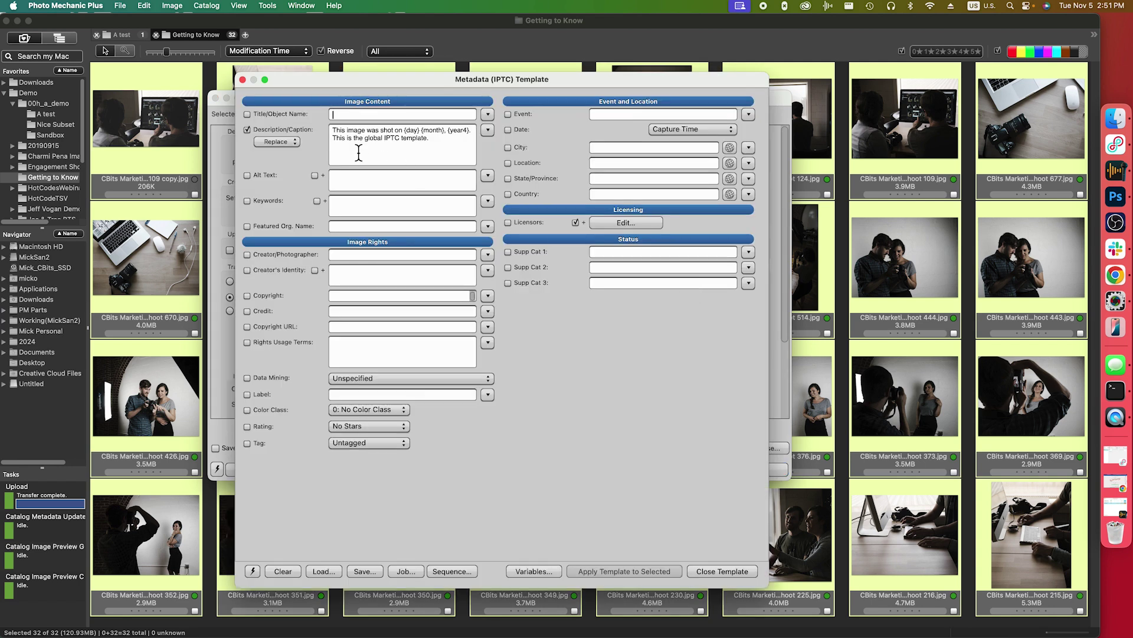